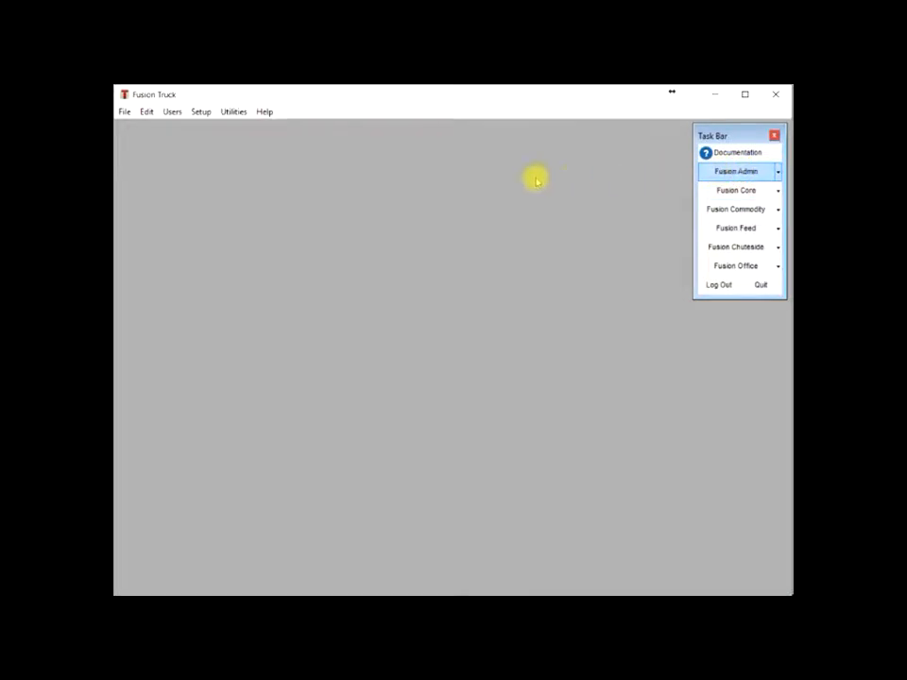
Step: Open the Barley ingredient definition and choose Percentage as the billing markup type for Stroeve Beef Inc
{"action": "left_click", "coordinate": [200, 113]}
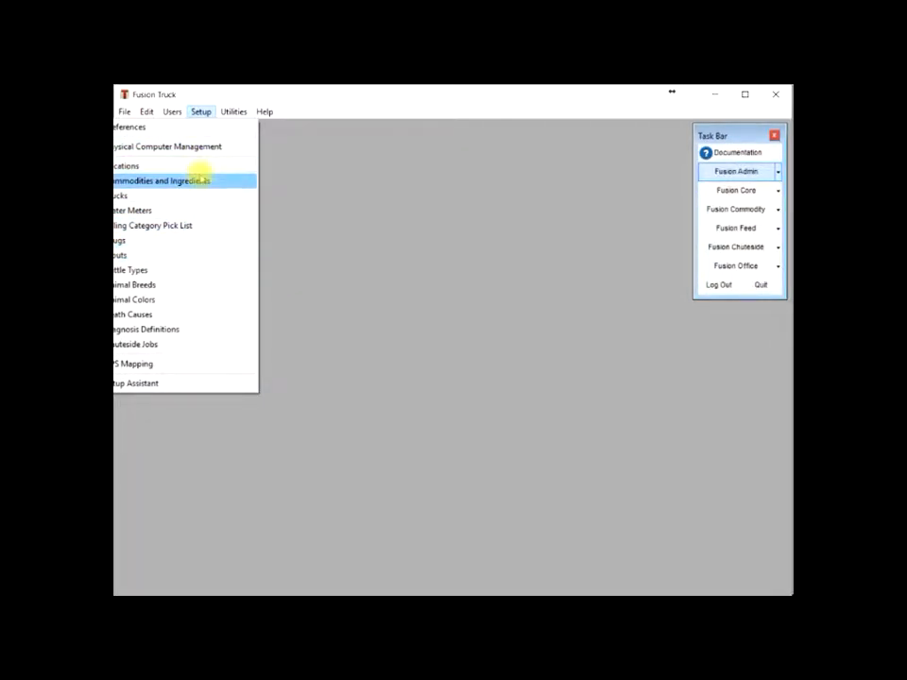
{"action": "left_click", "coordinate": [206, 181]}
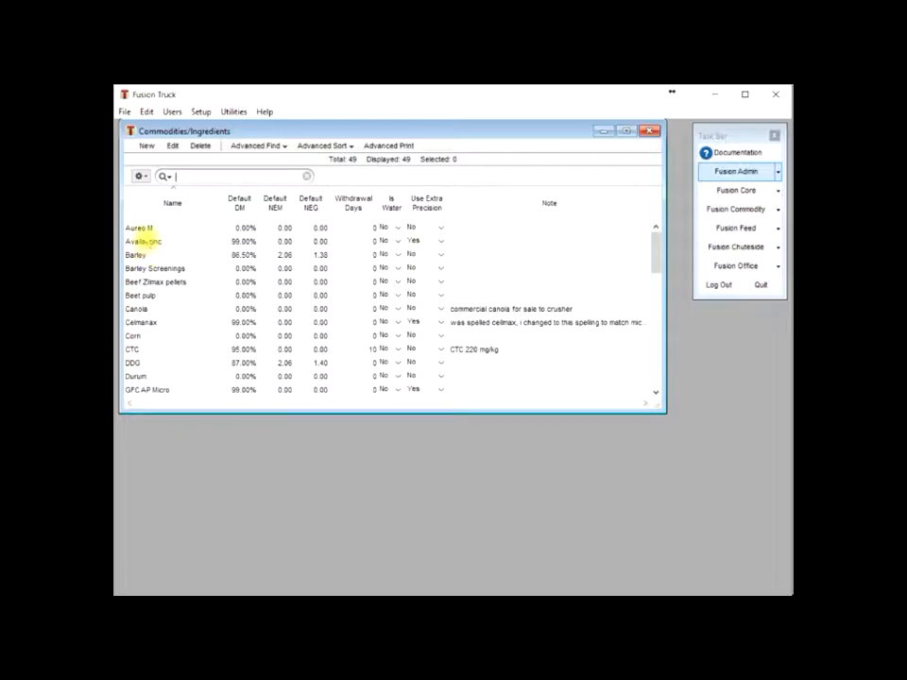
{"action": "double_click", "coordinate": [140, 255]}
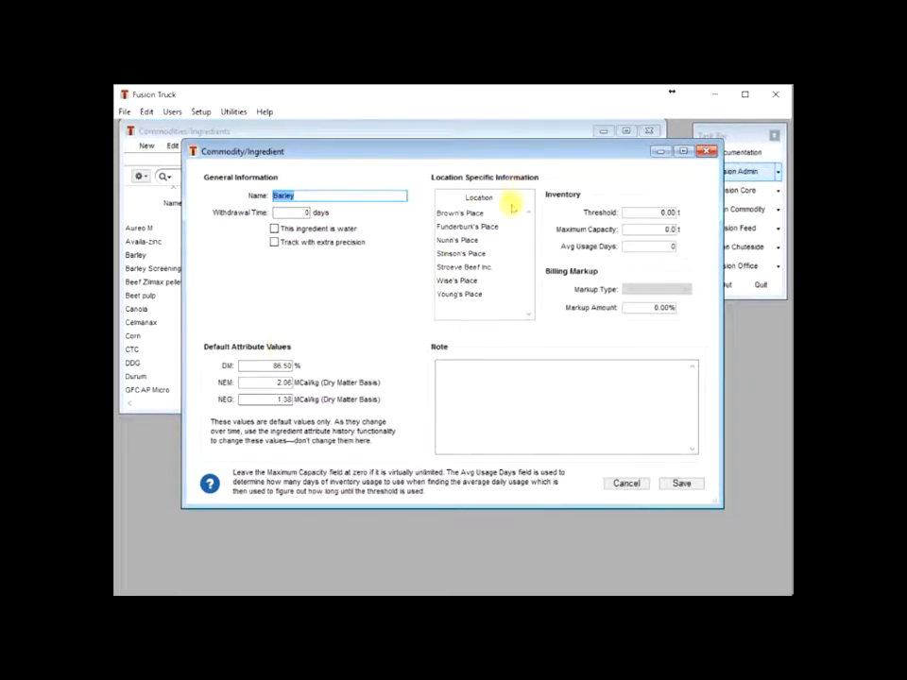
{"action": "left_click", "coordinate": [484, 270]}
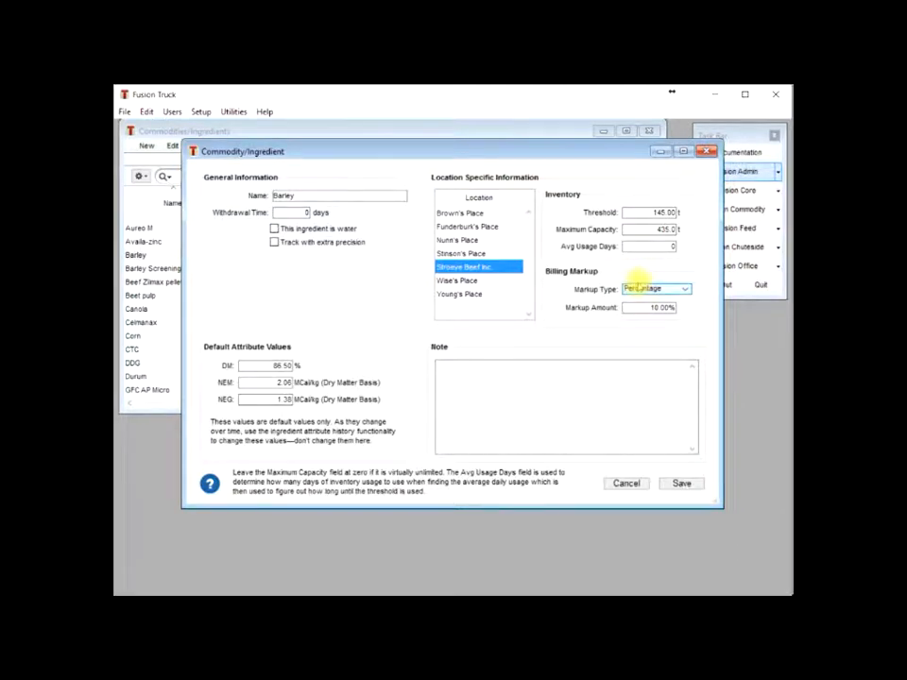
{"action": "left_click", "coordinate": [644, 289]}
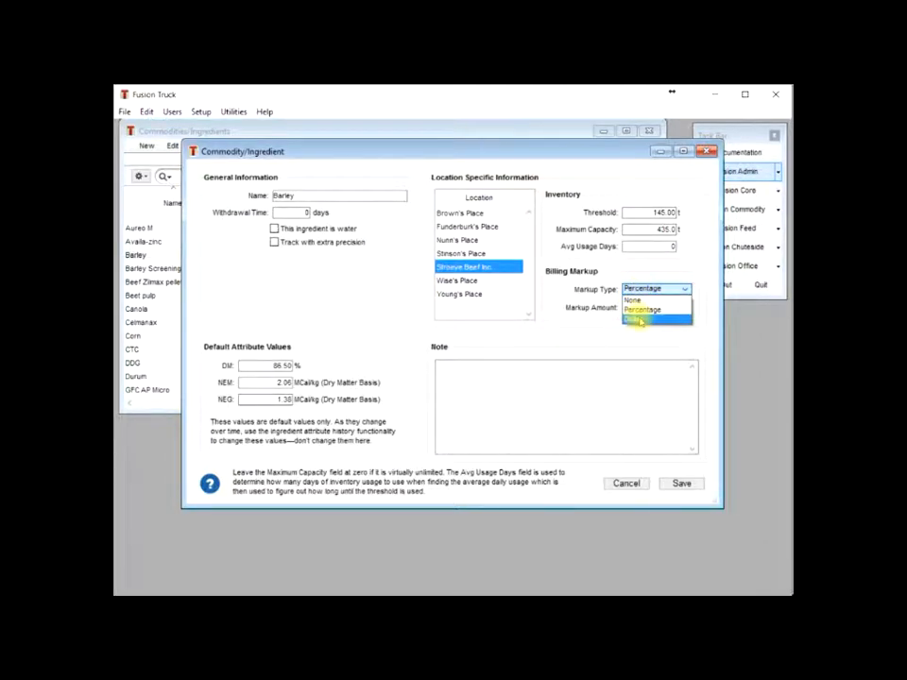
{"action": "left_click", "coordinate": [639, 310]}
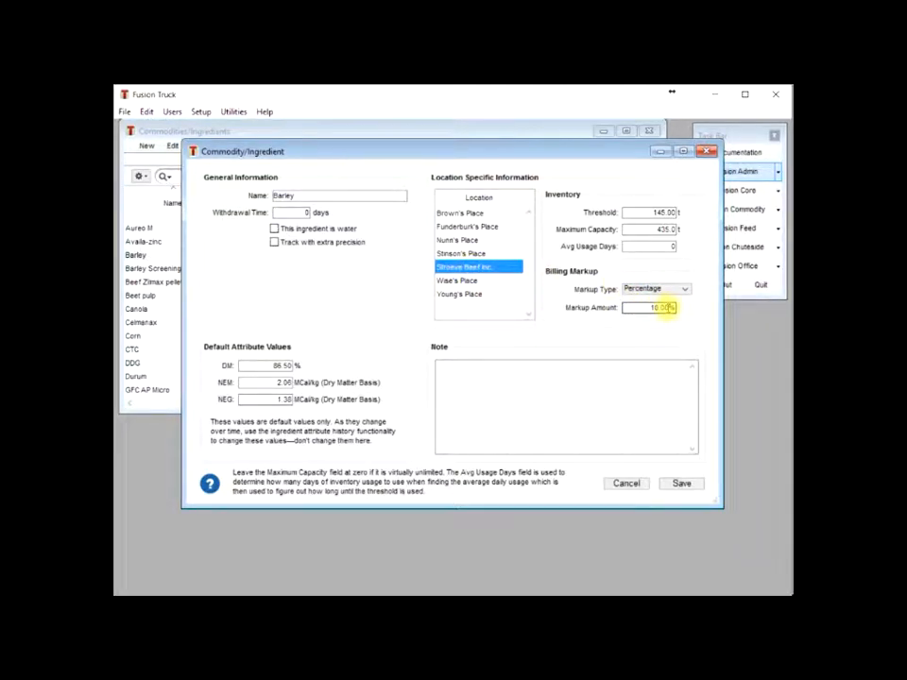
Step: Review Barley's billing markup at the other locations, and save and close the ingredient setup
{"action": "left_click", "coordinate": [478, 280]}
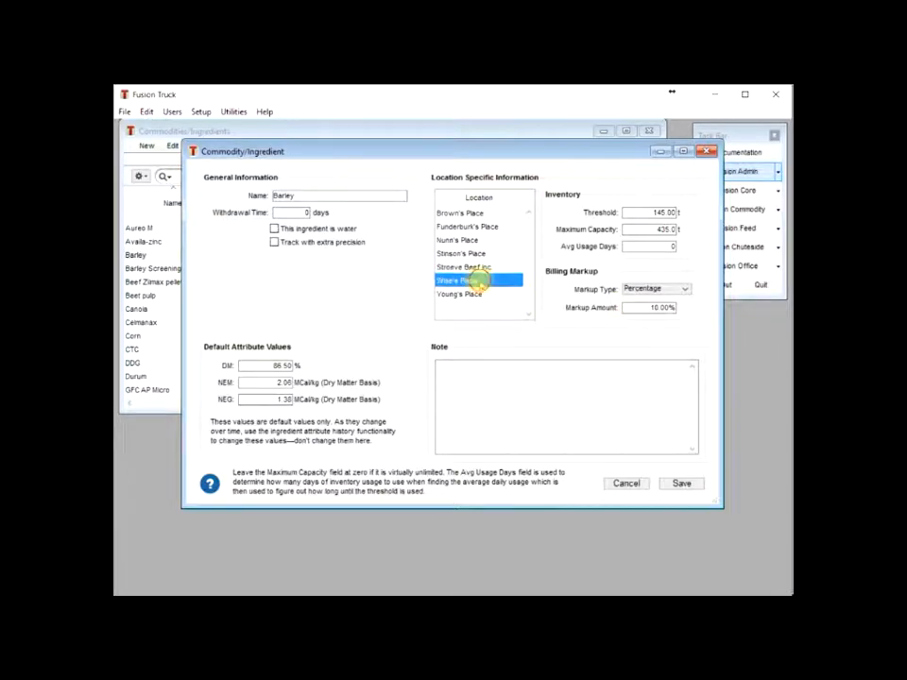
{"action": "left_click", "coordinate": [478, 295]}
{"action": "left_click", "coordinate": [452, 253]}
{"action": "left_click", "coordinate": [469, 227]}
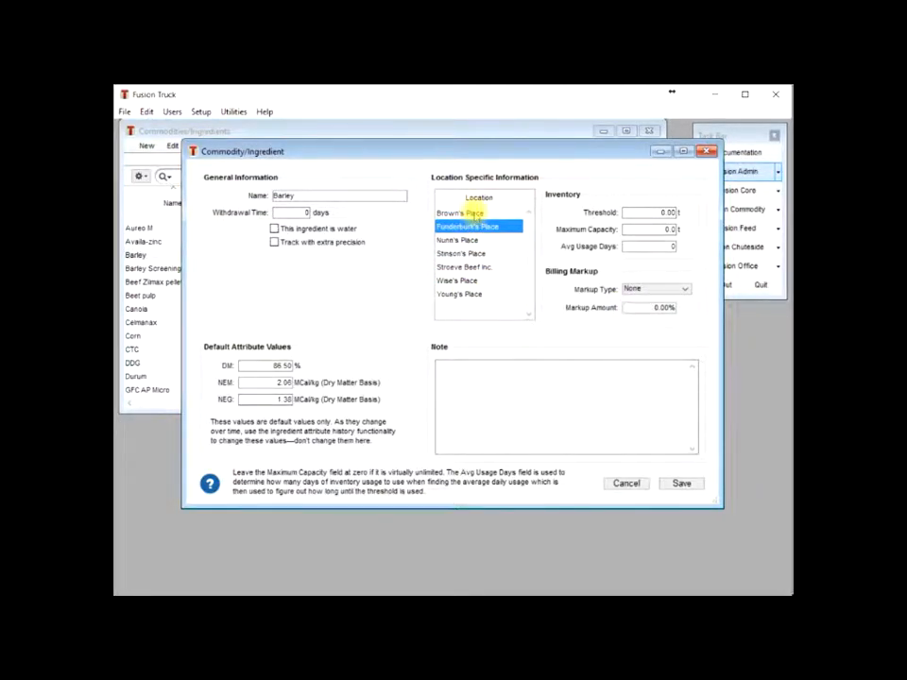
{"action": "left_click", "coordinate": [471, 268]}
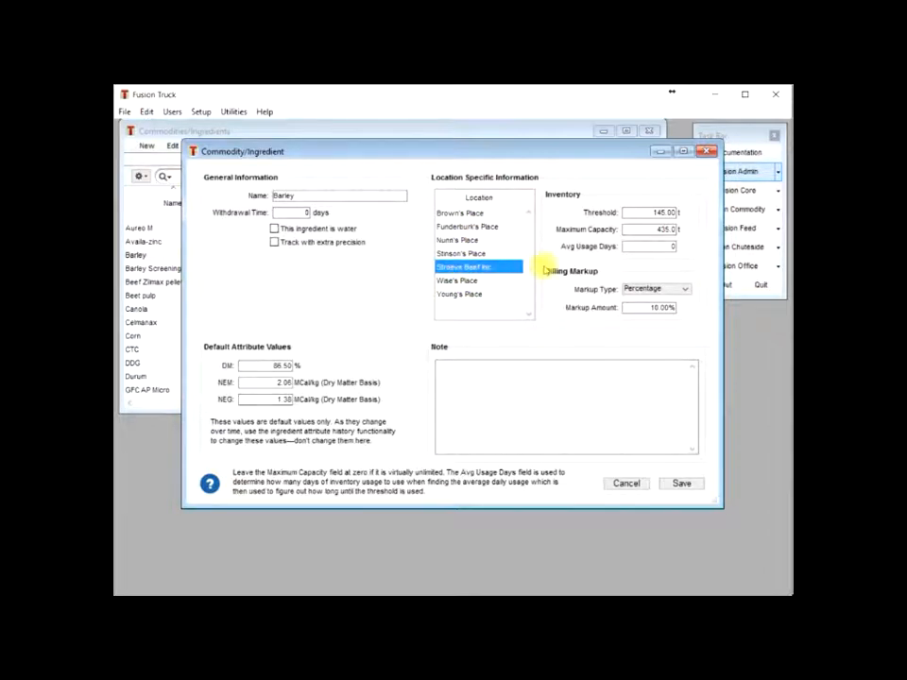
{"action": "left_click", "coordinate": [682, 484]}
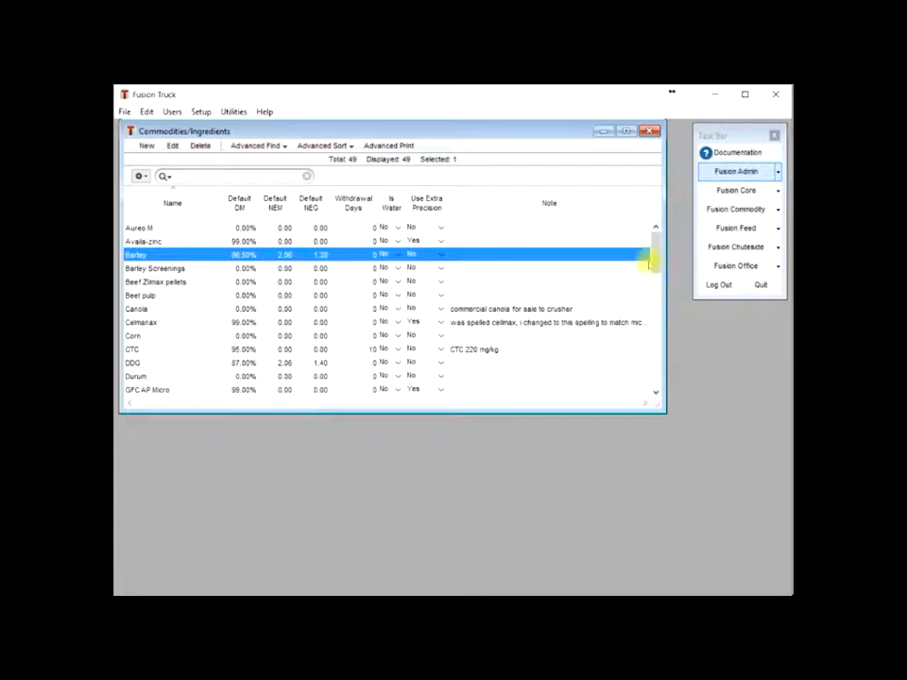
{"action": "left_click", "coordinate": [647, 133]}
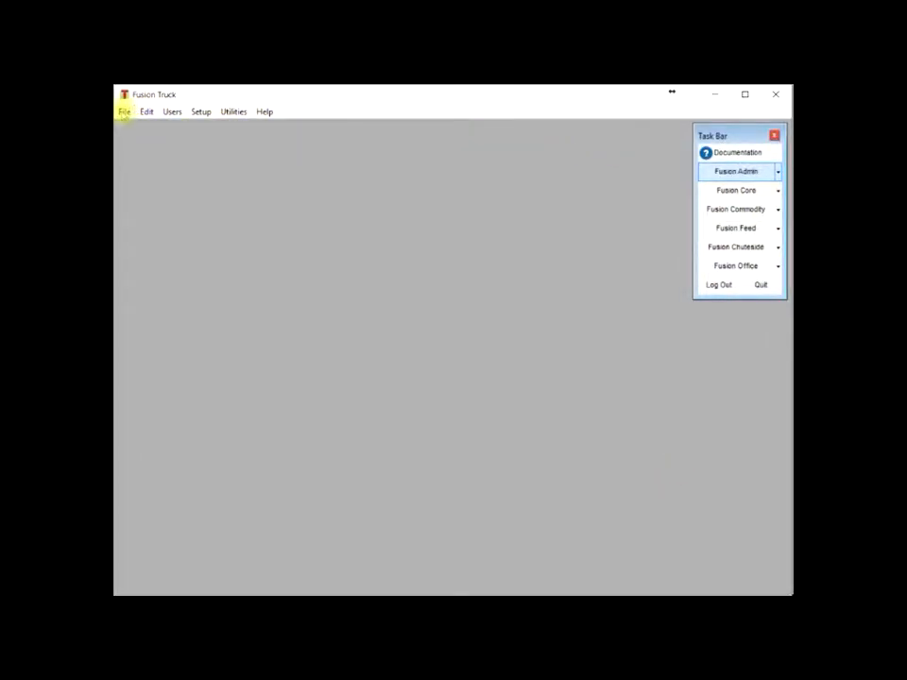
Step: Start a Bulk Attribute Change in Fusion Core and fill the items list for the ingredient Bill At attribute
{"action": "left_click", "coordinate": [733, 189]}
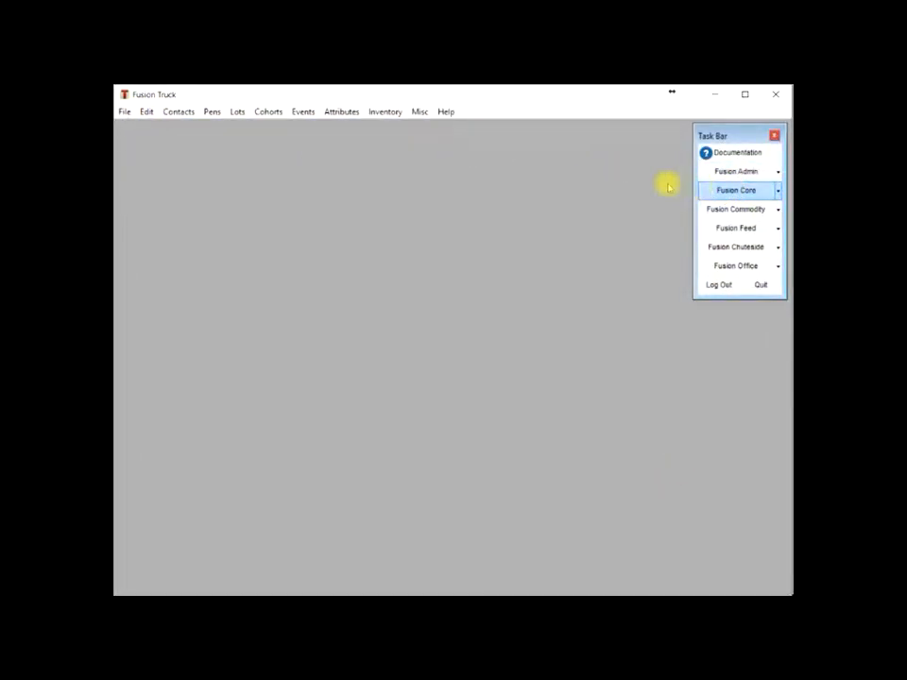
{"action": "left_click", "coordinate": [342, 111]}
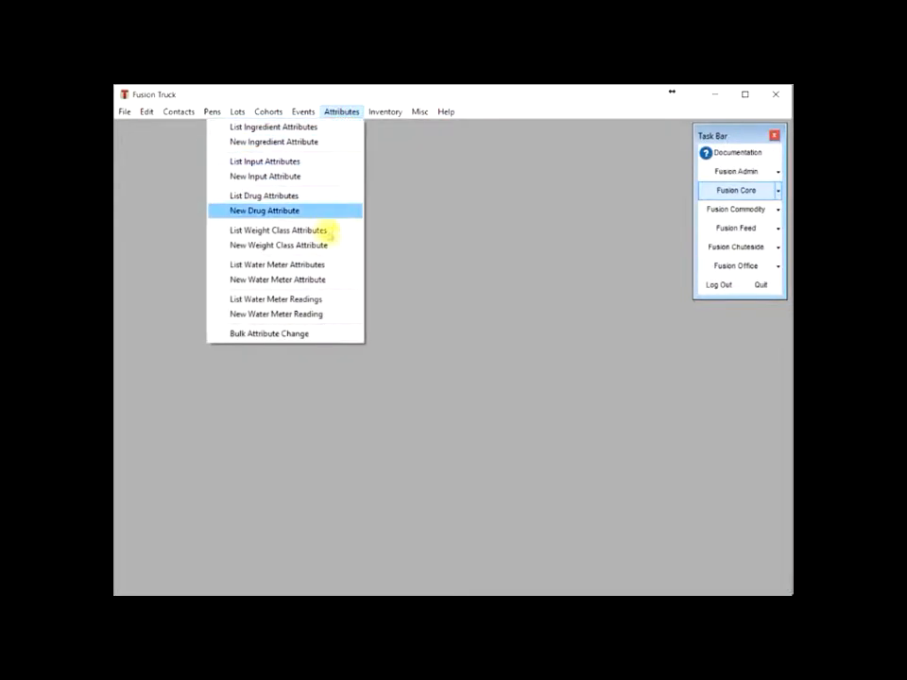
{"action": "left_click", "coordinate": [314, 335]}
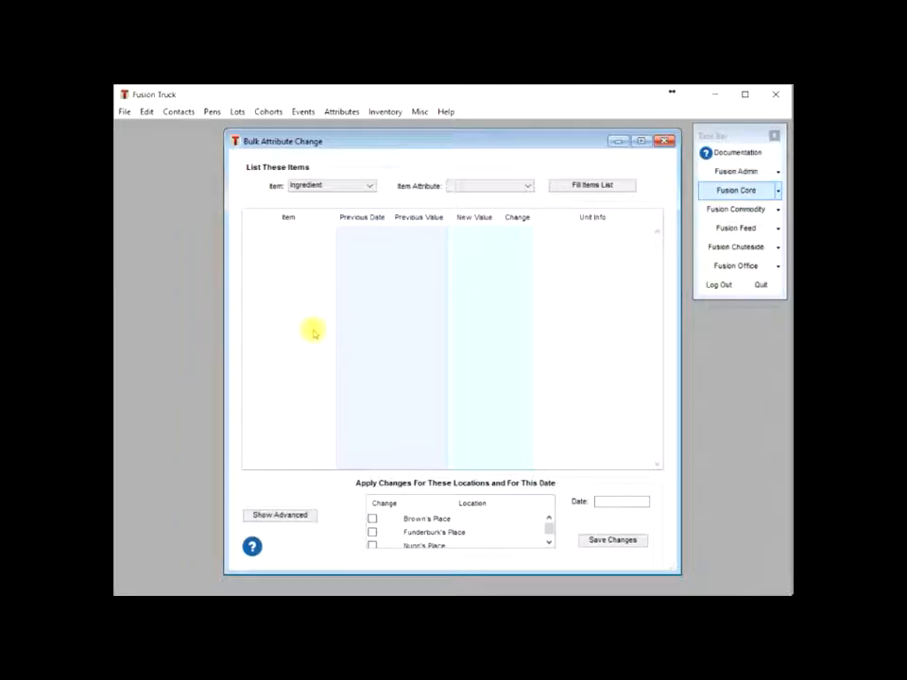
{"action": "left_click", "coordinate": [303, 184]}
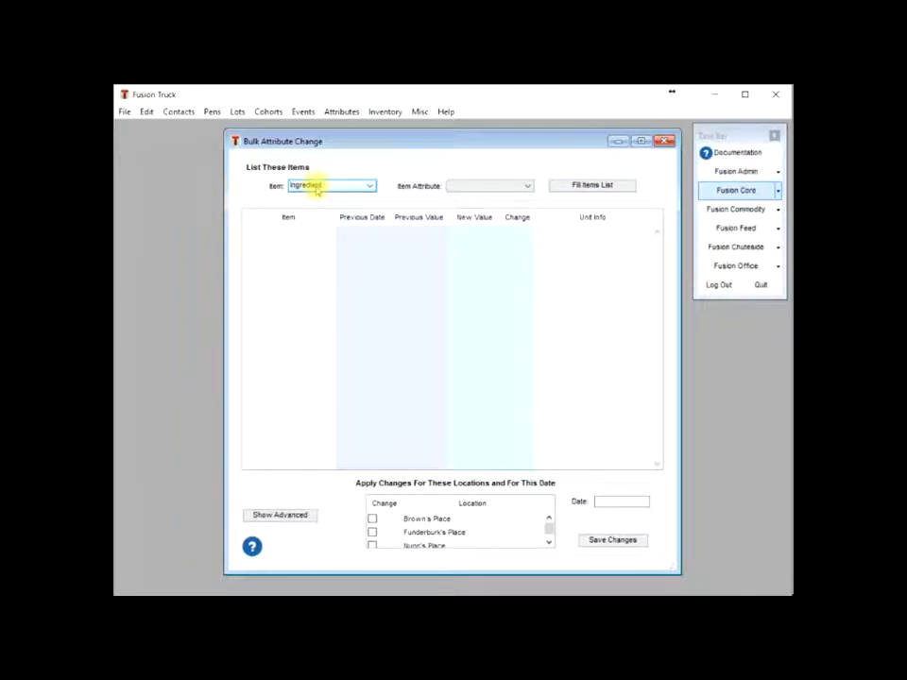
{"action": "left_click", "coordinate": [479, 186]}
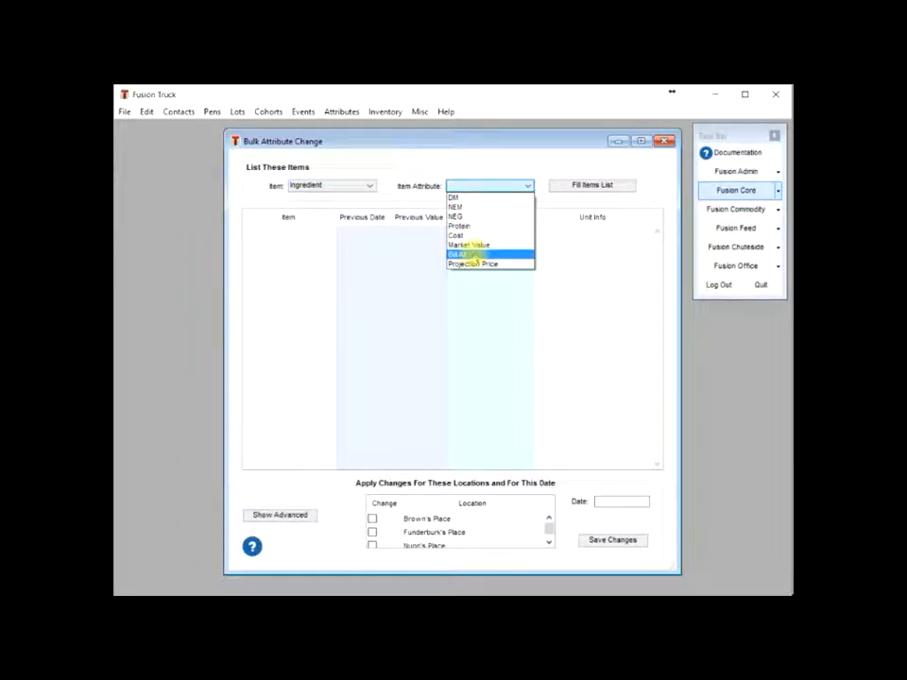
{"action": "left_click", "coordinate": [472, 253]}
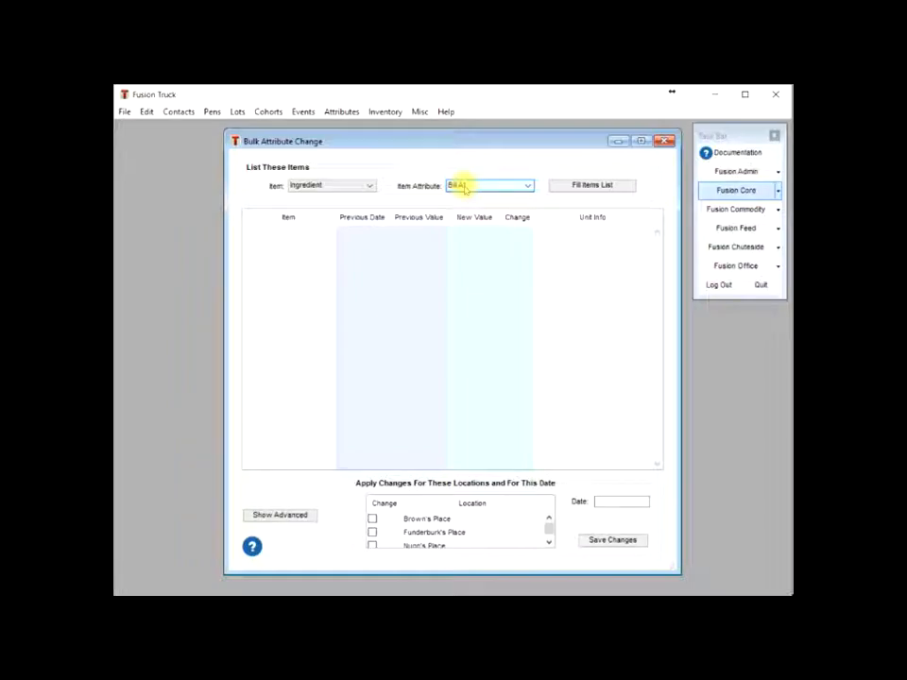
{"action": "left_click", "coordinate": [554, 186]}
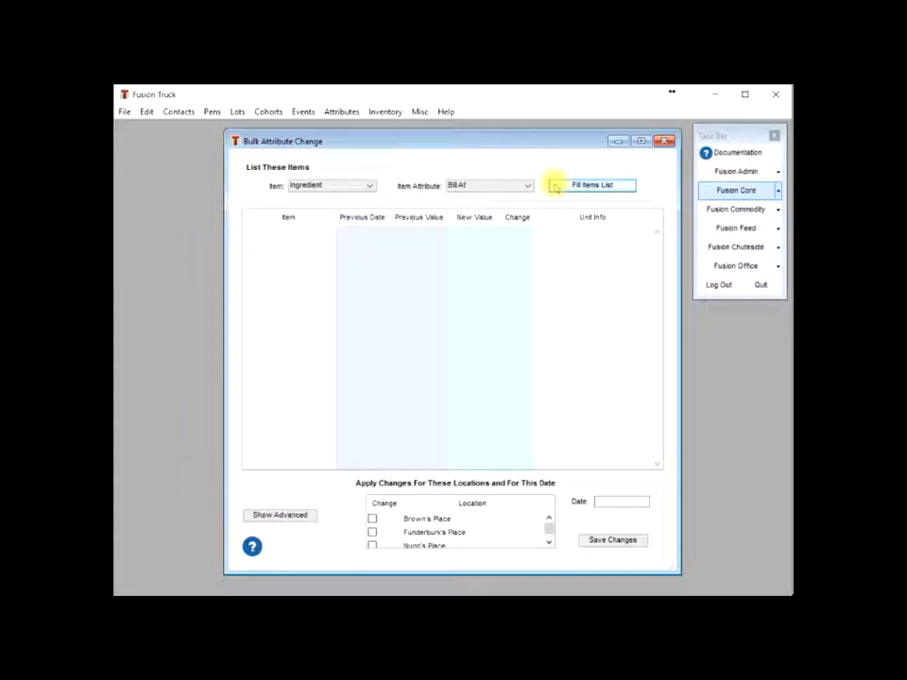
{"action": "left_click", "coordinate": [515, 188]}
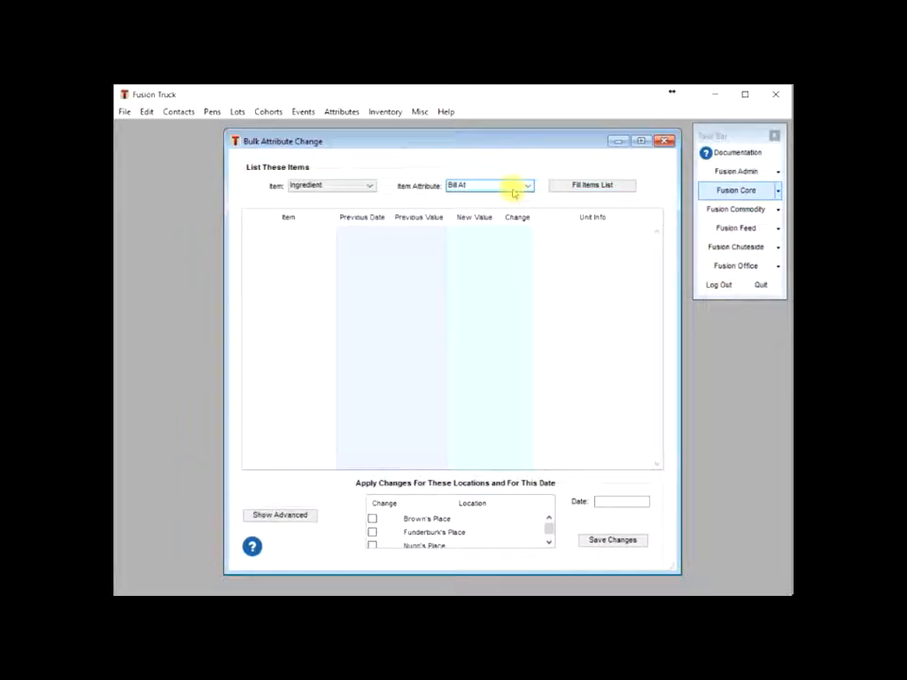
{"action": "left_click", "coordinate": [559, 185]}
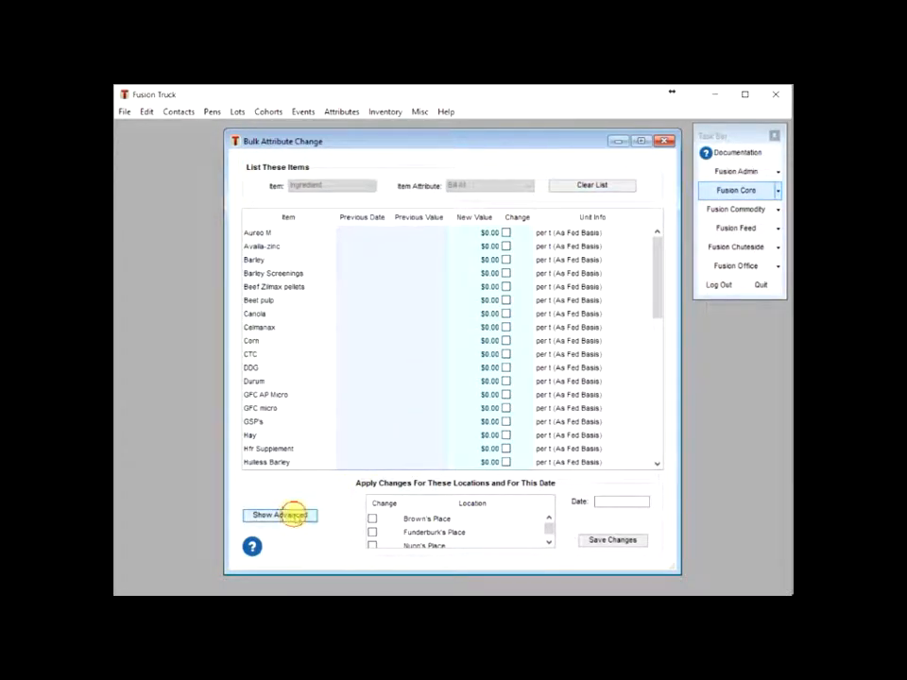
Step: Show the advanced options and update the Previous columns with the ingredients' Cost attribute
{"action": "left_click", "coordinate": [293, 516]}
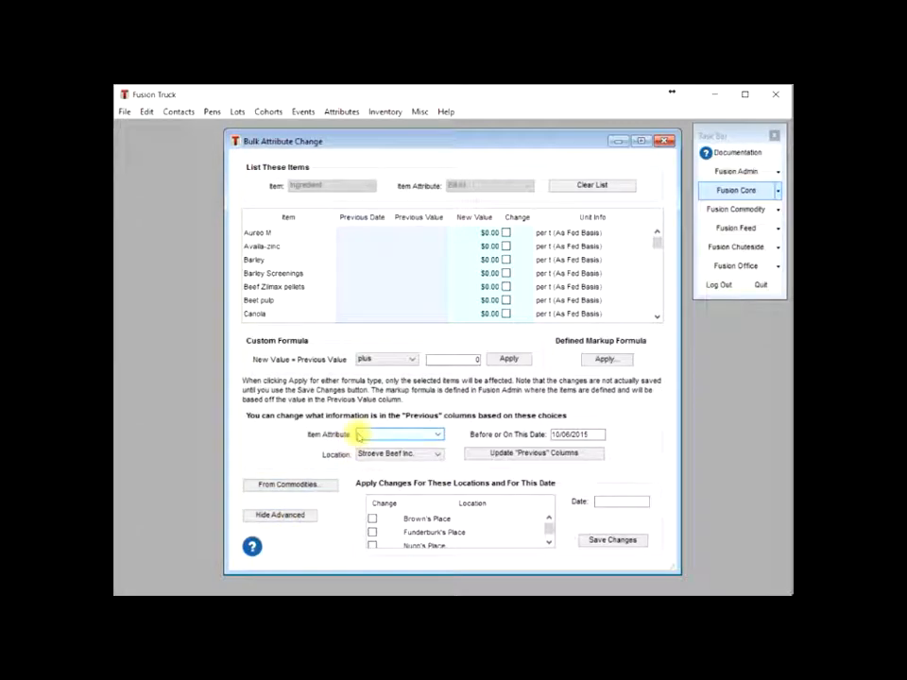
{"action": "left_click", "coordinate": [361, 435]}
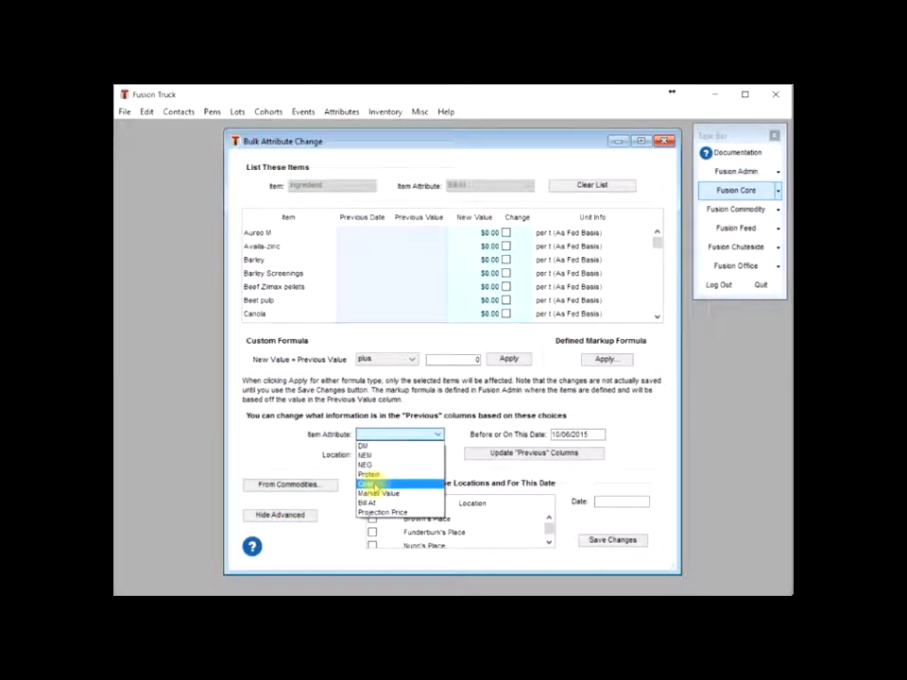
{"action": "left_click", "coordinate": [372, 484]}
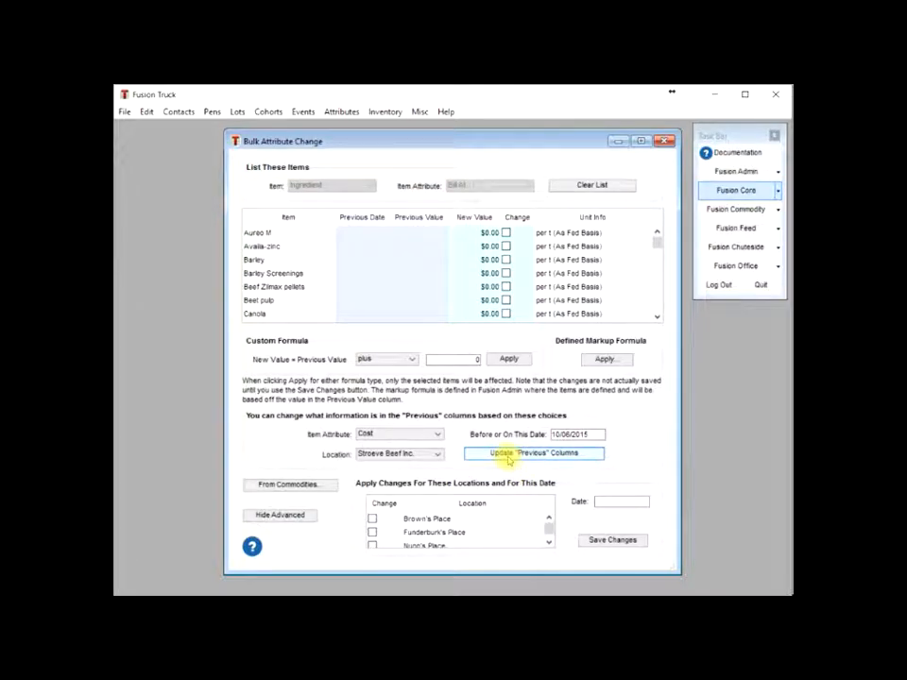
{"action": "left_click", "coordinate": [508, 458]}
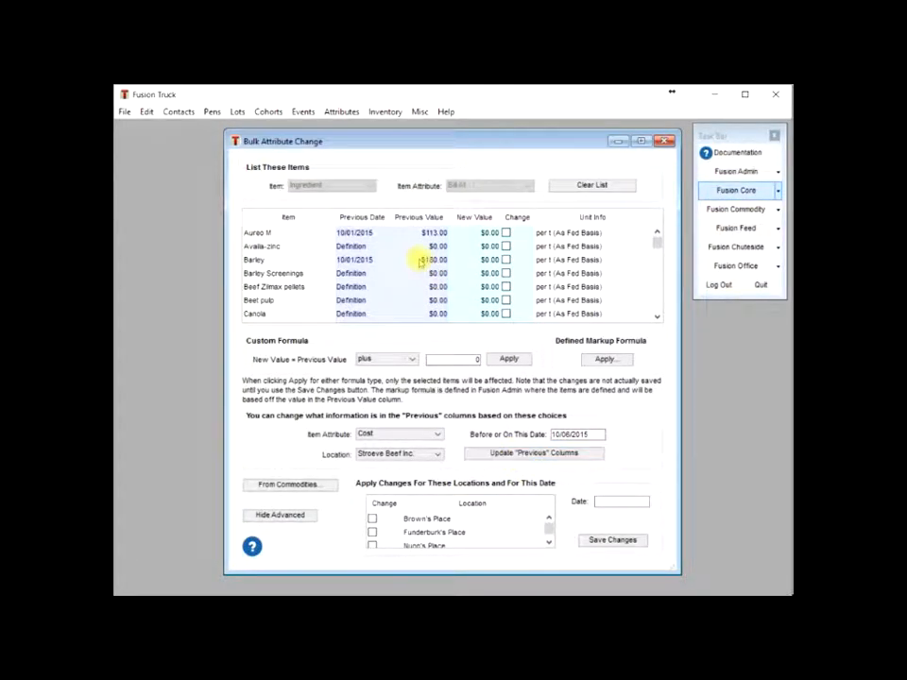
Step: Apply the defined markup formula for Stroeve Beef Inc. to the Barley row
{"action": "left_click", "coordinate": [420, 261]}
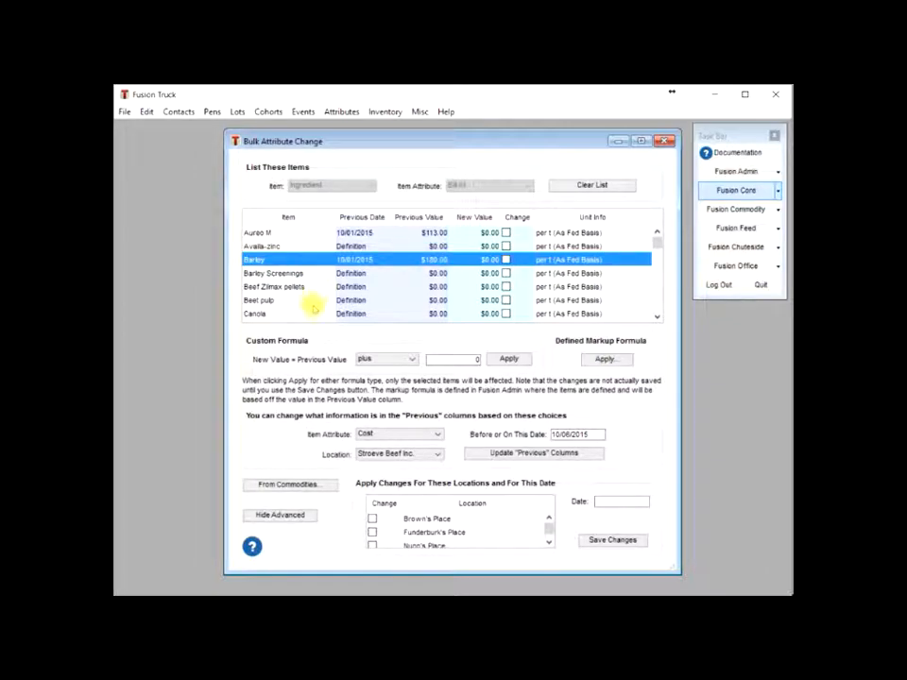
{"action": "left_click", "coordinate": [608, 360]}
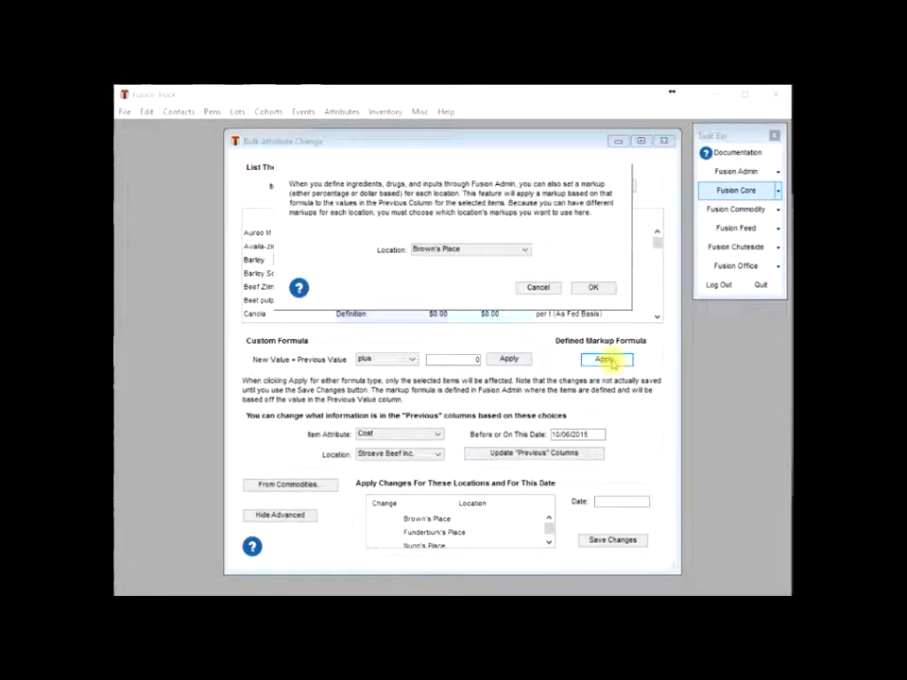
{"action": "left_click", "coordinate": [486, 251]}
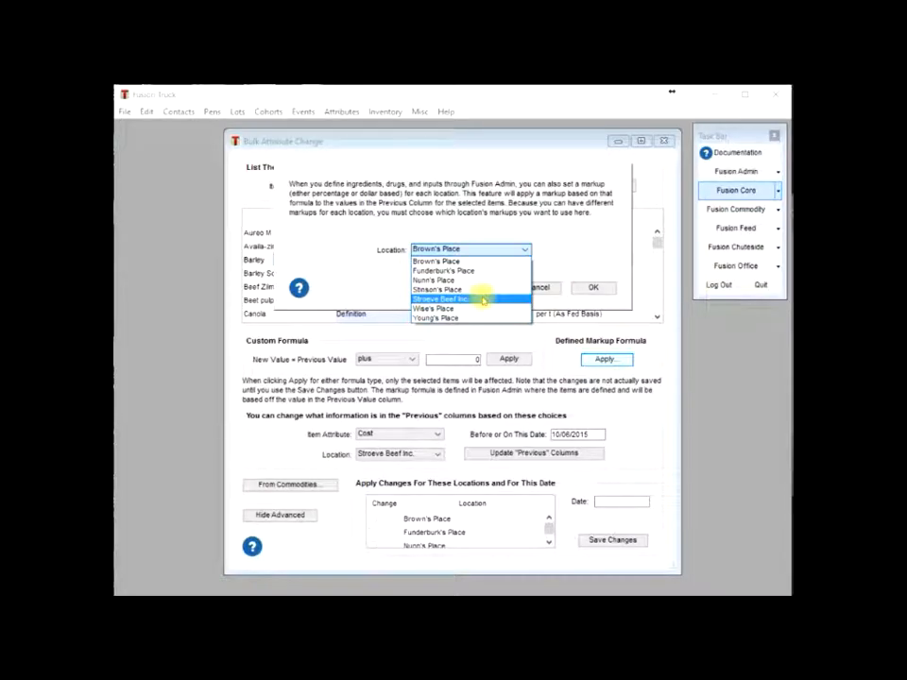
{"action": "left_click", "coordinate": [482, 300]}
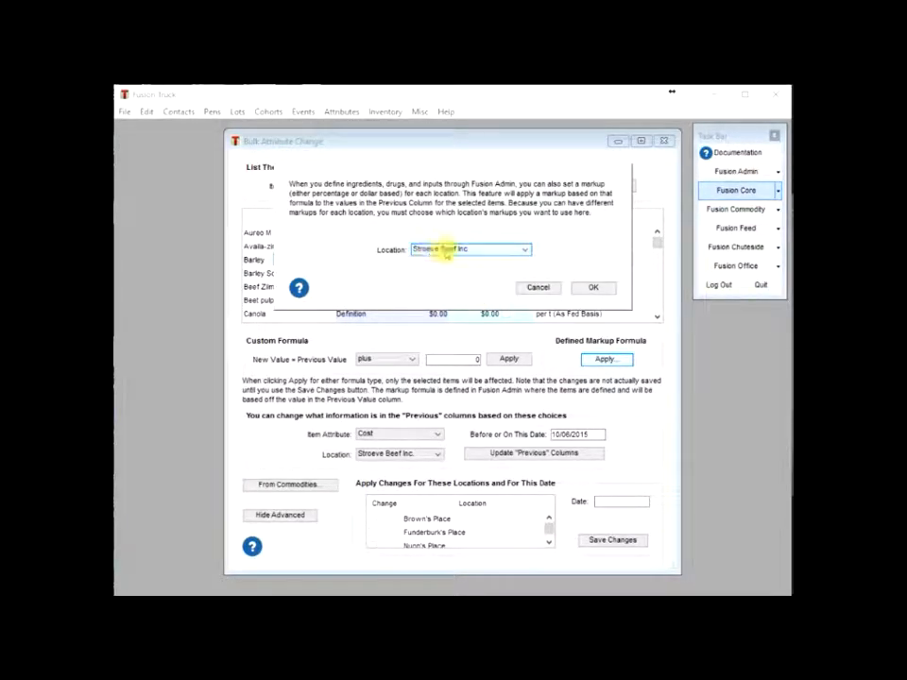
{"action": "left_click", "coordinate": [592, 291]}
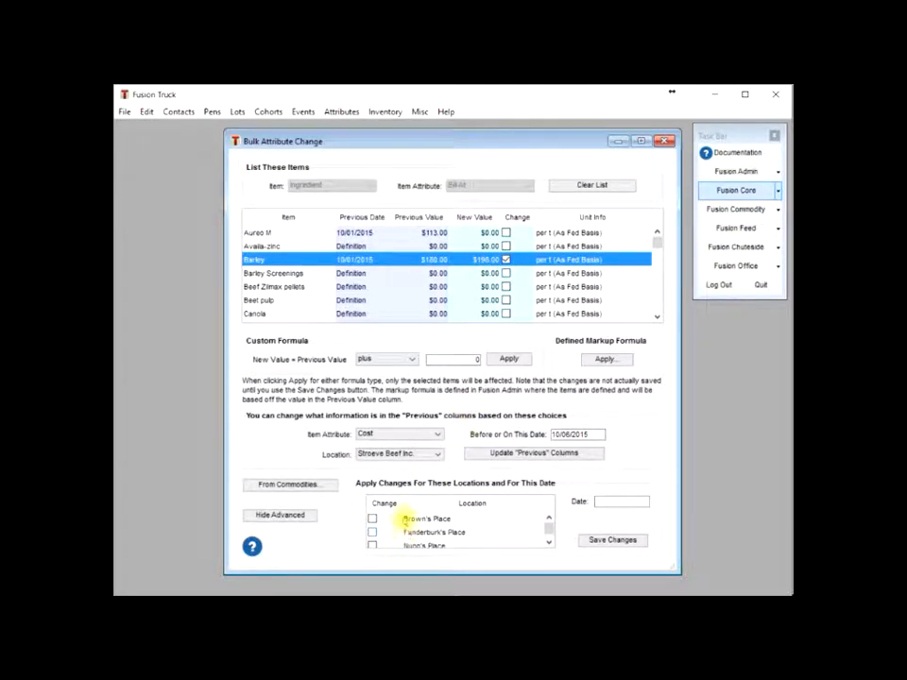
Step: Mark Stroeve Beef Inc. as the location for the changes and set their date to 10/01/2015
{"action": "scroll", "coordinate": [401, 519], "scroll_direction": "down", "scroll_amount": 3}
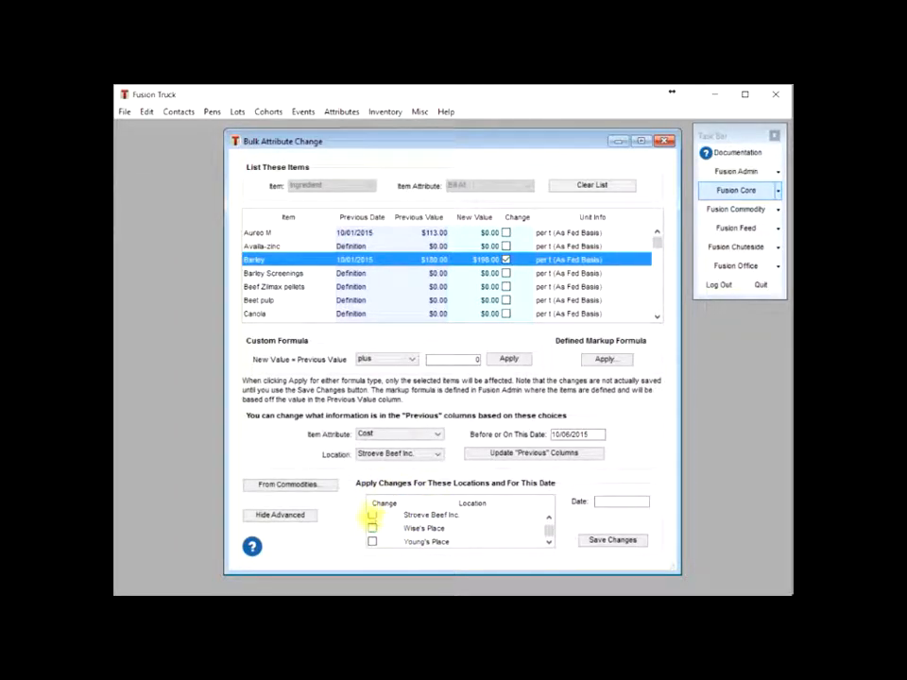
{"action": "left_click", "coordinate": [371, 515]}
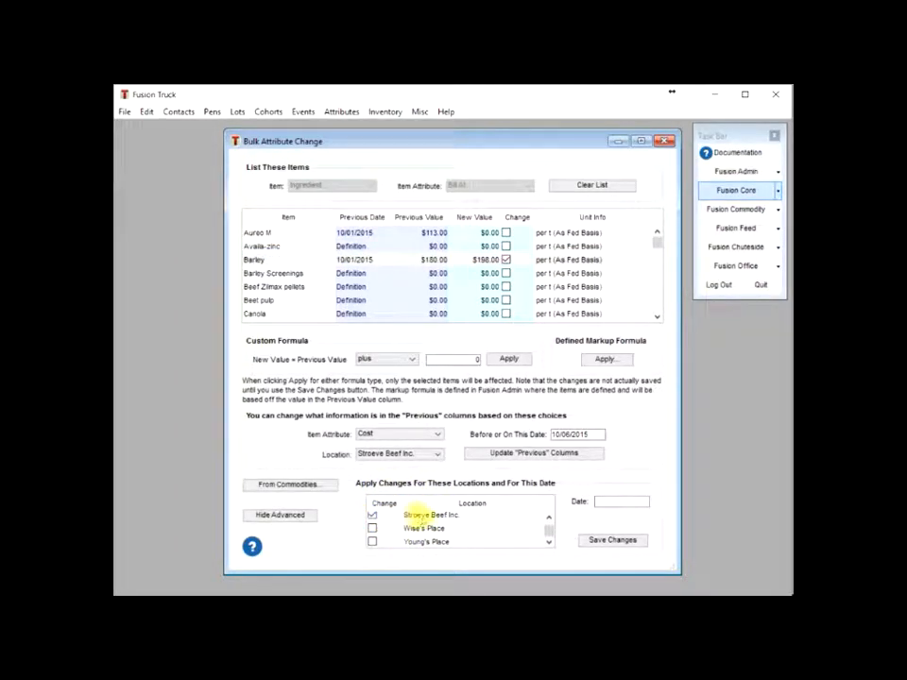
{"action": "left_click", "coordinate": [605, 502]}
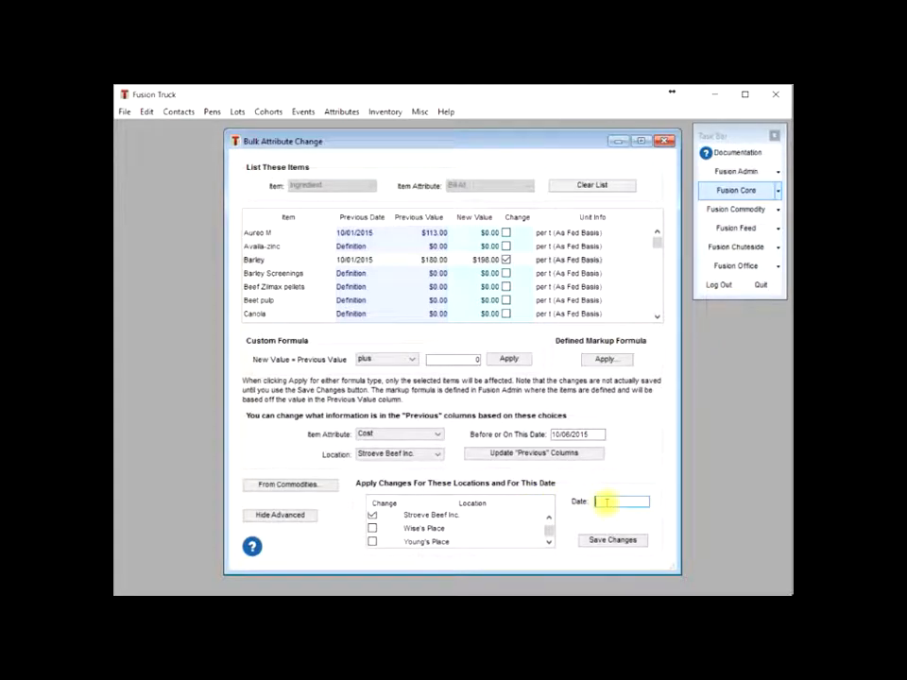
{"action": "key", "text": "t"}
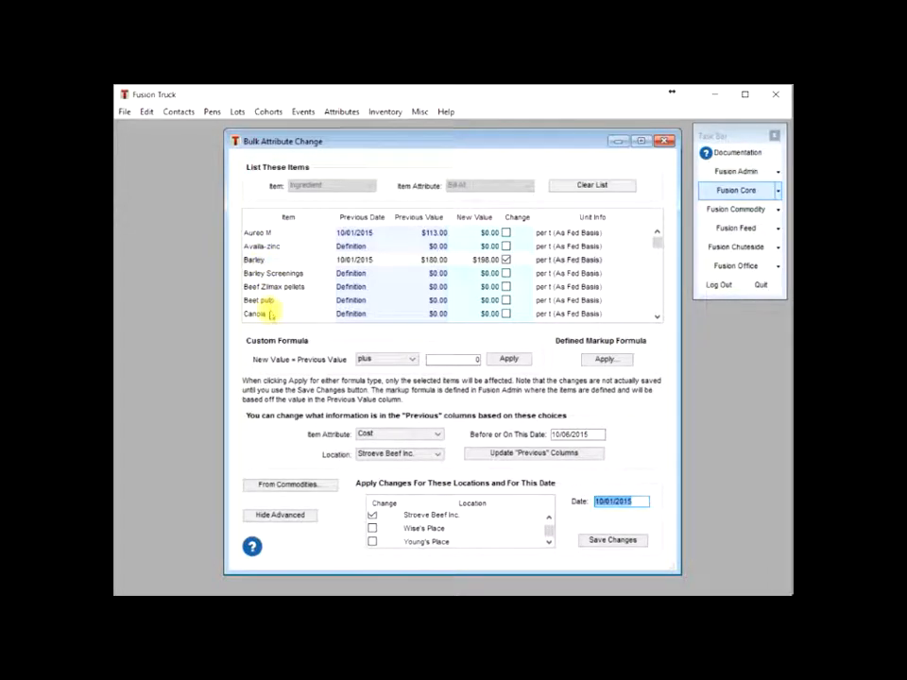
Step: Select all ingredients in the list and apply the defined markup formula for Stroeve Beef Inc. to them
{"action": "scroll", "coordinate": [296, 277], "scroll_direction": "down", "scroll_amount": 3}
{"action": "scroll", "coordinate": [296, 278], "scroll_direction": "down", "scroll_amount": 5}
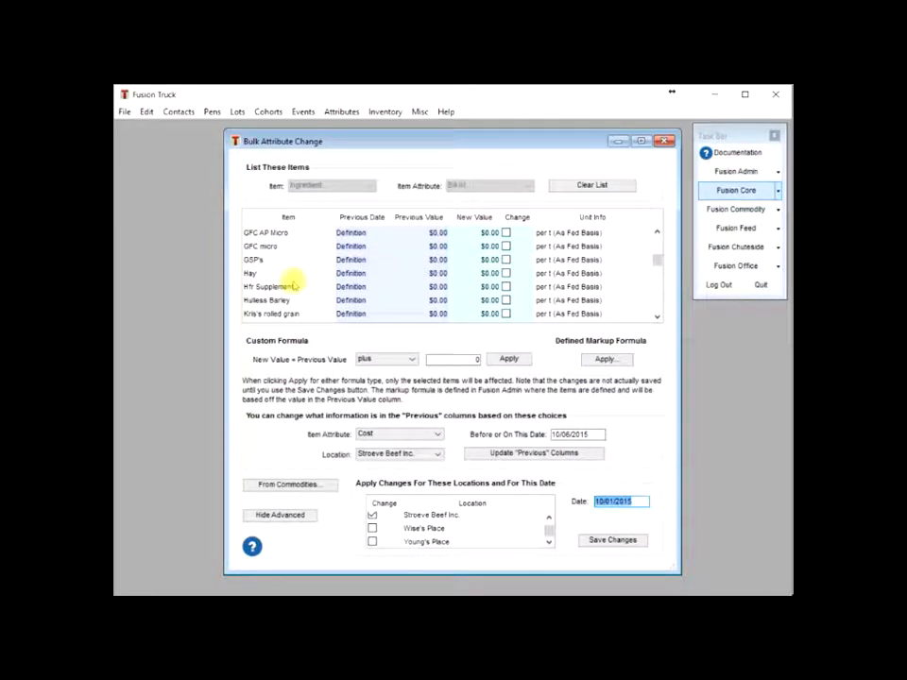
{"action": "scroll", "coordinate": [294, 284], "scroll_direction": "up", "scroll_amount": 5}
{"action": "scroll", "coordinate": [295, 283], "scroll_direction": "up", "scroll_amount": 3}
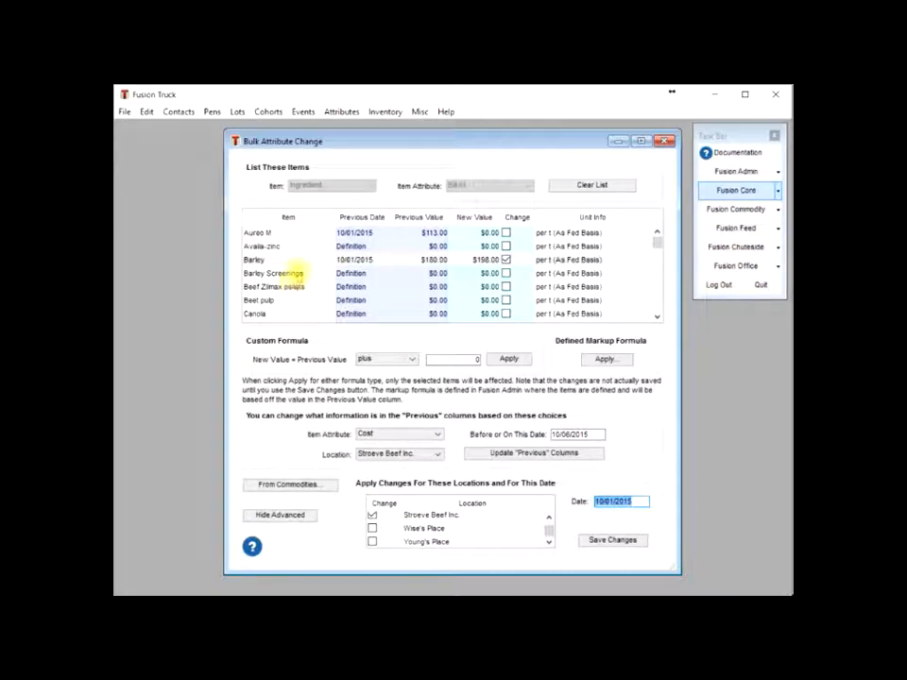
{"action": "left_click", "coordinate": [306, 261]}
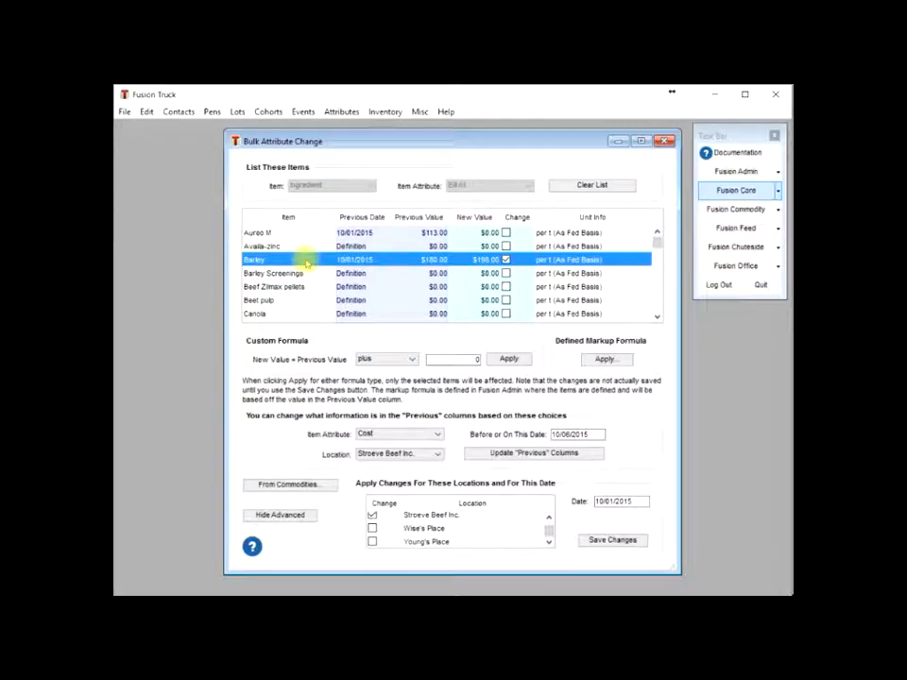
{"action": "key", "text": "ctrl+a"}
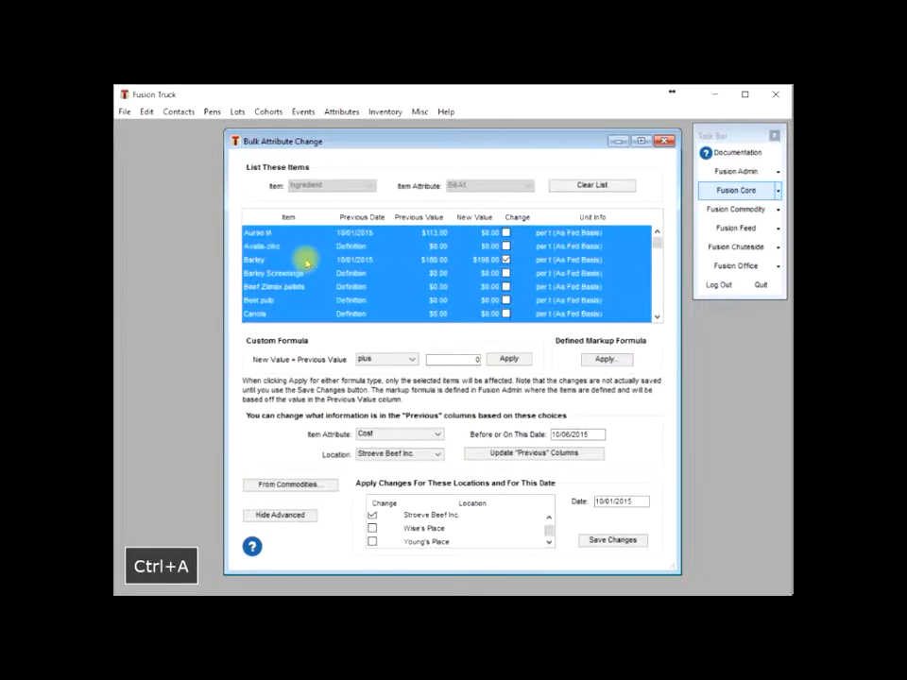
{"action": "left_click", "coordinate": [602, 360]}
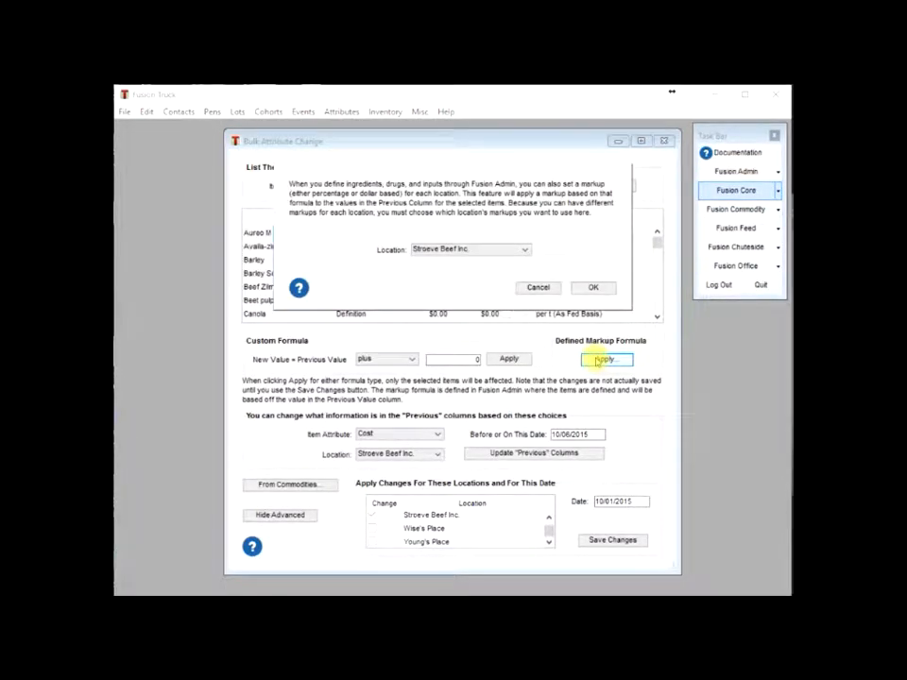
{"action": "left_click", "coordinate": [592, 290]}
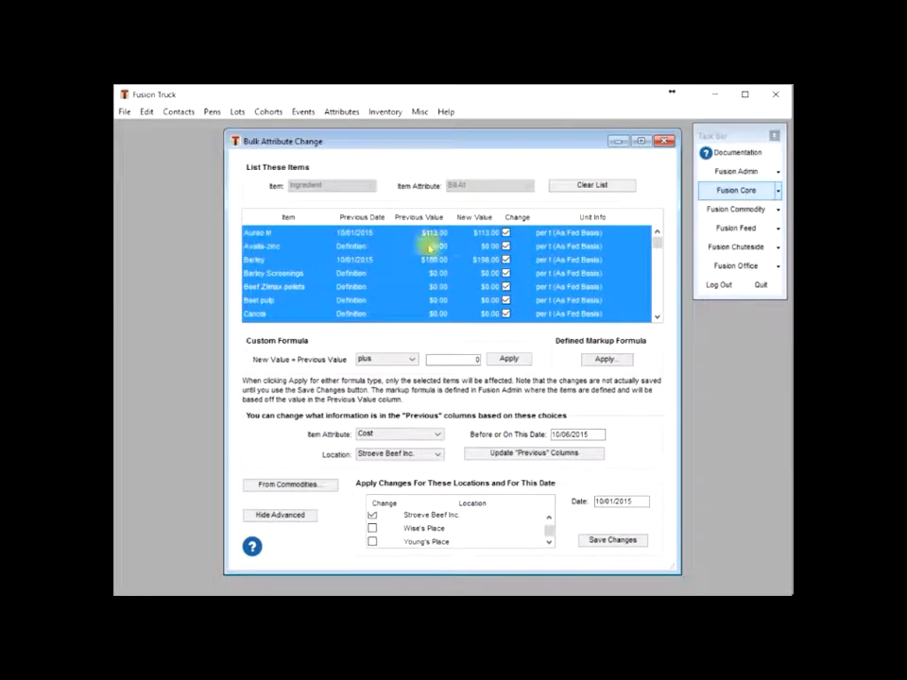